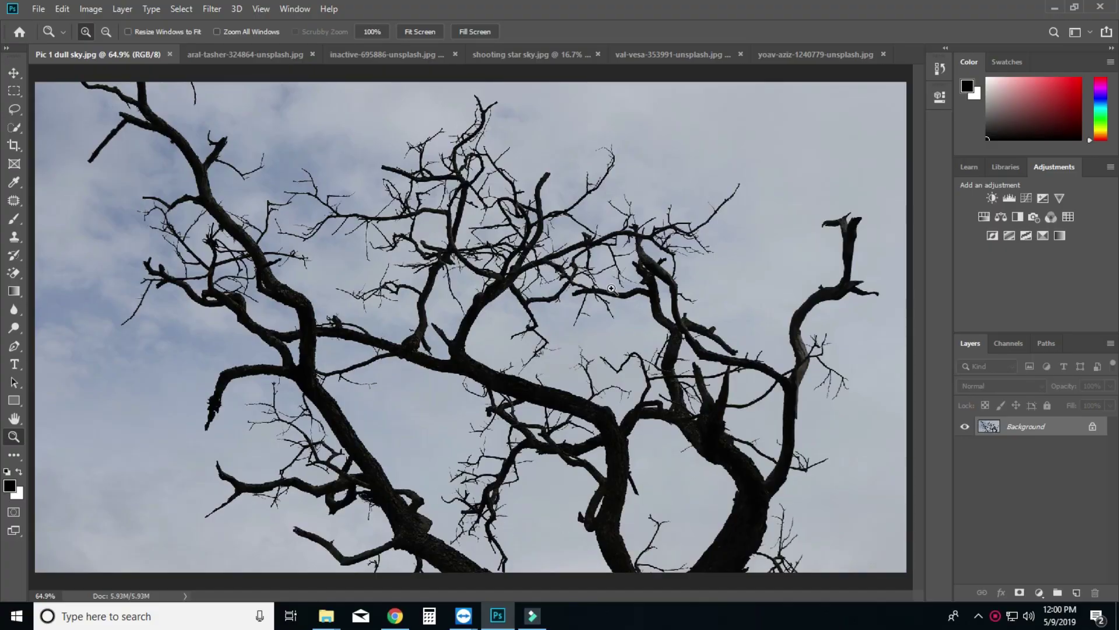
- Switch to the aral-tasher-324864-unsplash.jpg document showing the pink-clouded night sky
click(254, 55)
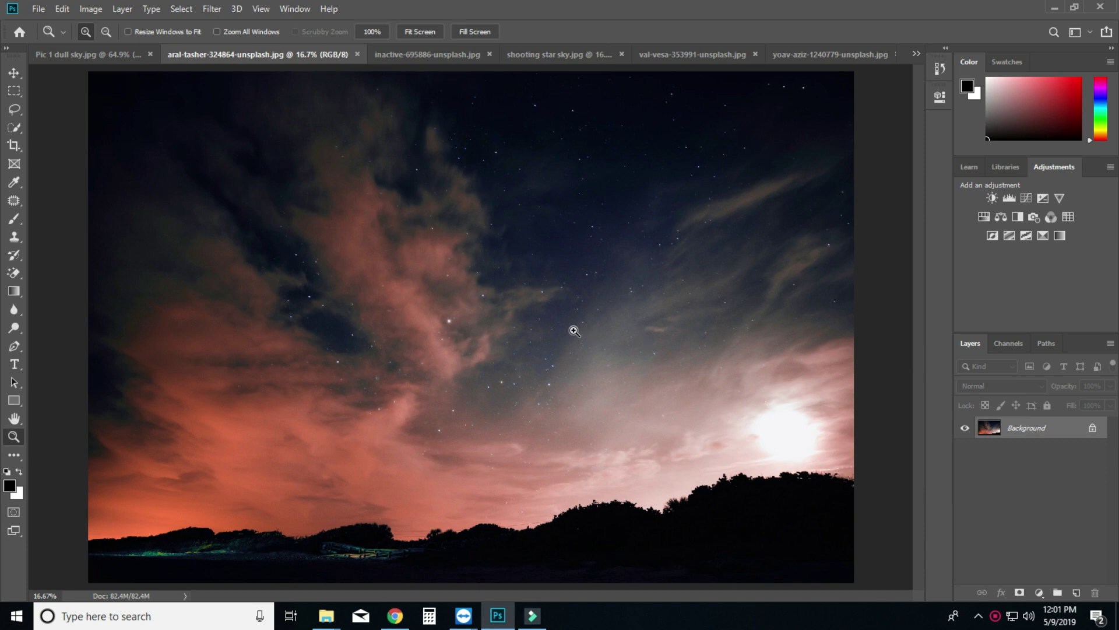
- Drag the night-sky photo into Pic 1 dull sky.jpg as Layer 1 and zoom out
click(15, 74)
drag(270, 152, 180, 110)
drag(130, 58, 303, 234)
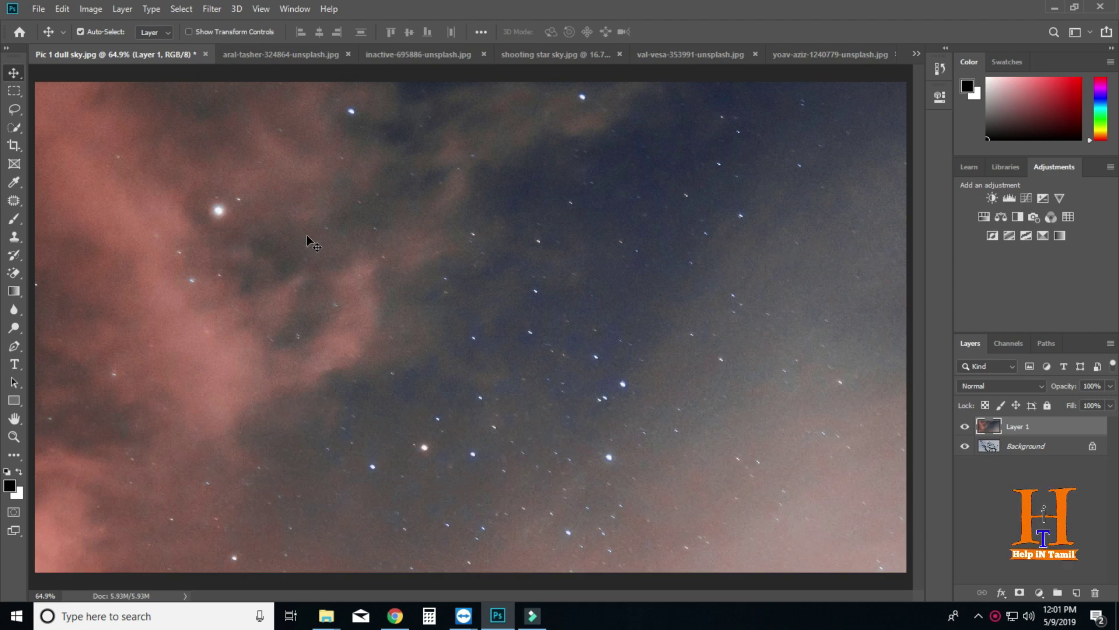
key(z)
alt+click(340, 265)
alt+click(341, 266)
alt+click(341, 267)
alt+click(342, 267)
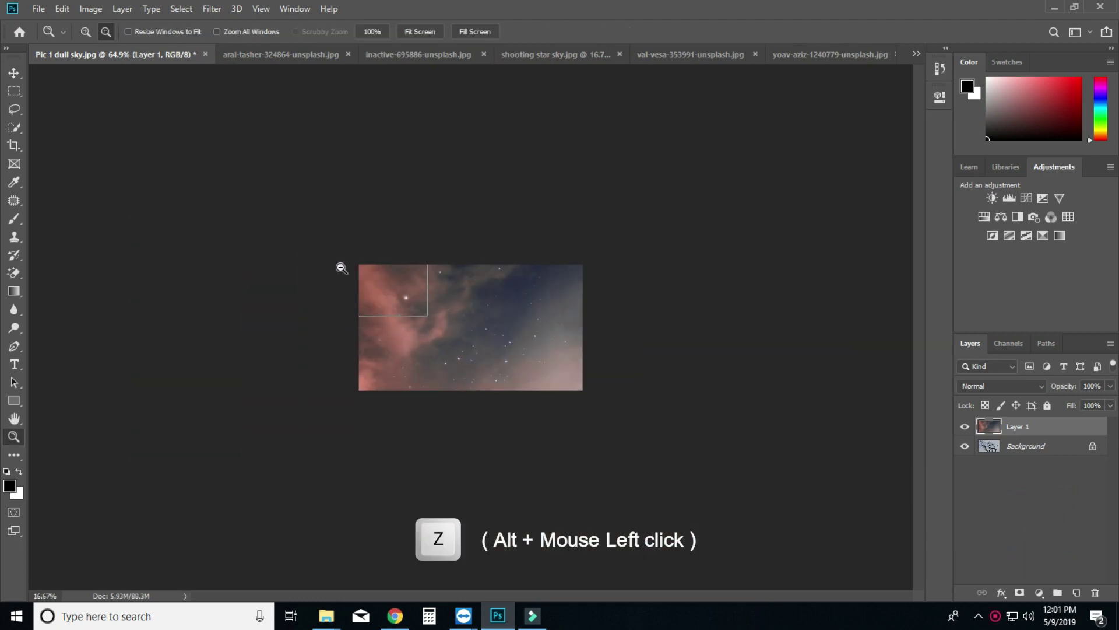
alt+click(341, 267)
- Scale the night-sky layer to fill the whole canvas and fit the image in the window
key(ctrl+t)
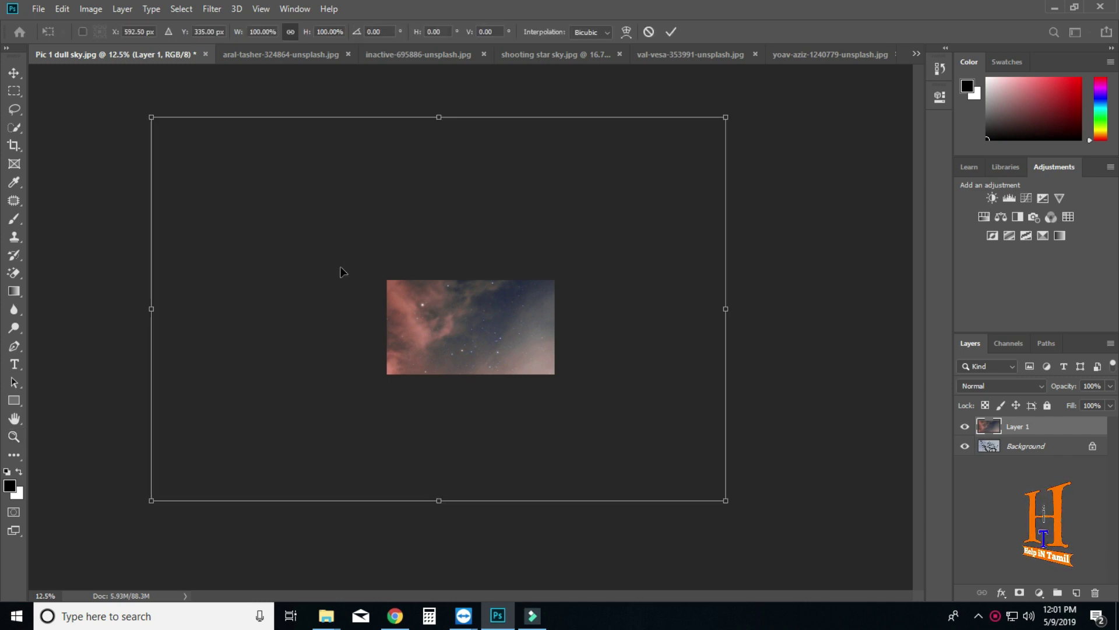
drag(722, 120, 284, 435)
drag(240, 467, 484, 297)
drag(521, 348, 589, 406)
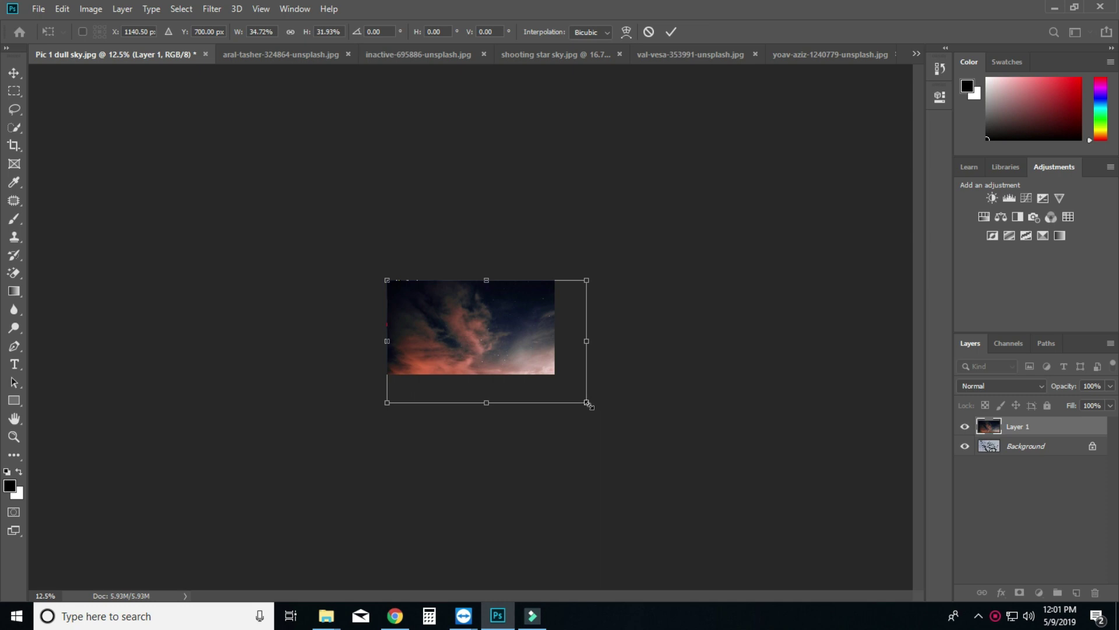
key(Return)
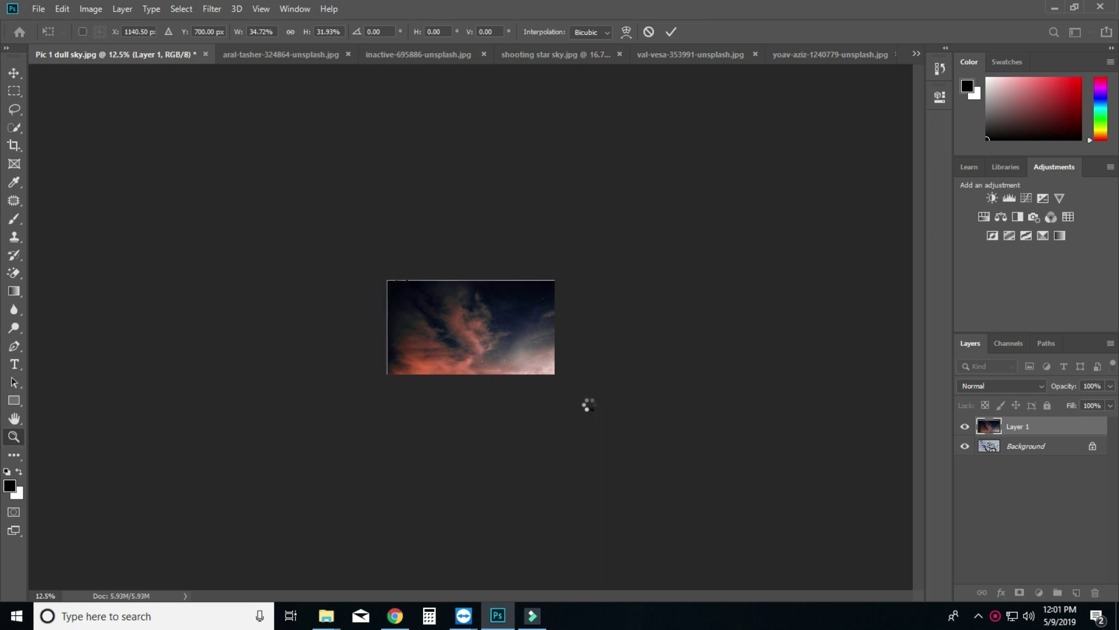
key(ctrl+0)
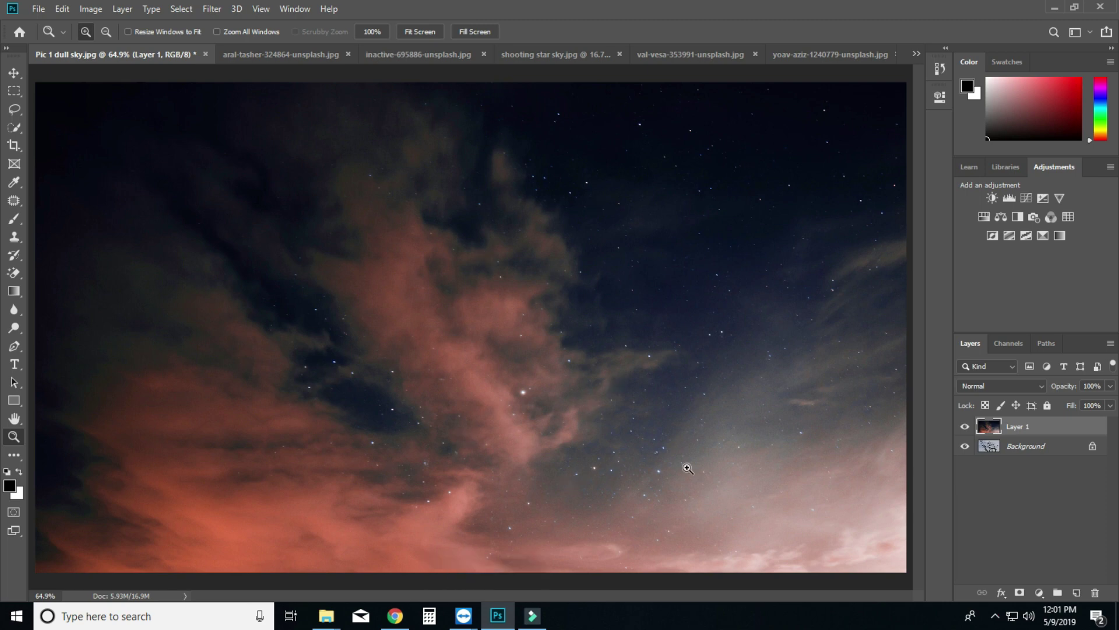
- Unlock the tree Background as Layer 0 and stack it above the night-sky Layer 1
drag(1051, 451, 1047, 425)
double_click(1061, 453)
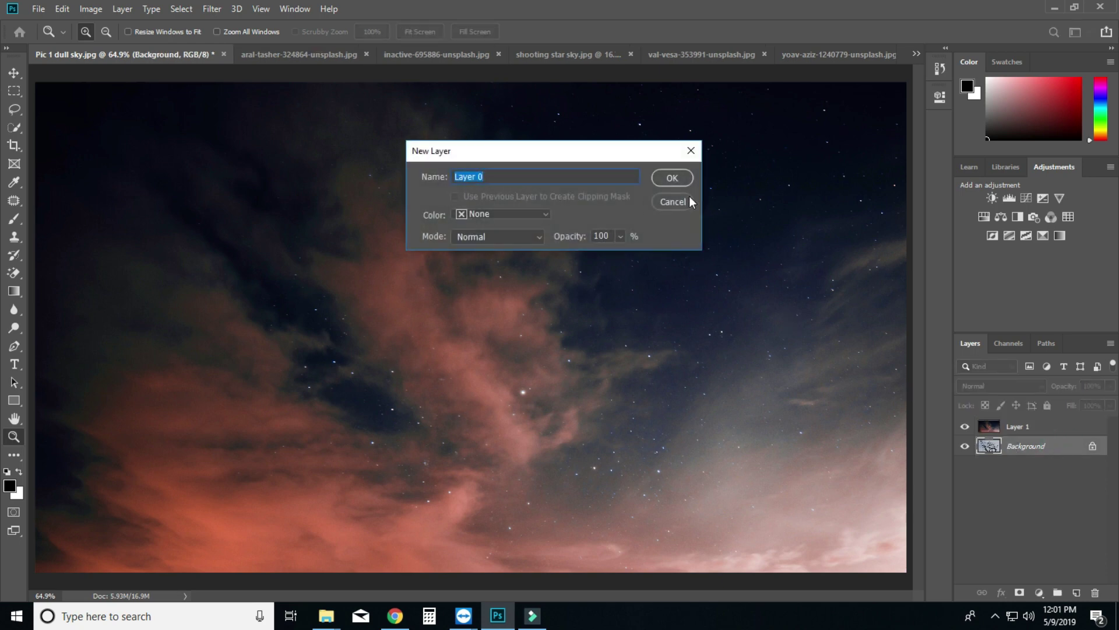
click(681, 180)
drag(1044, 450, 1037, 428)
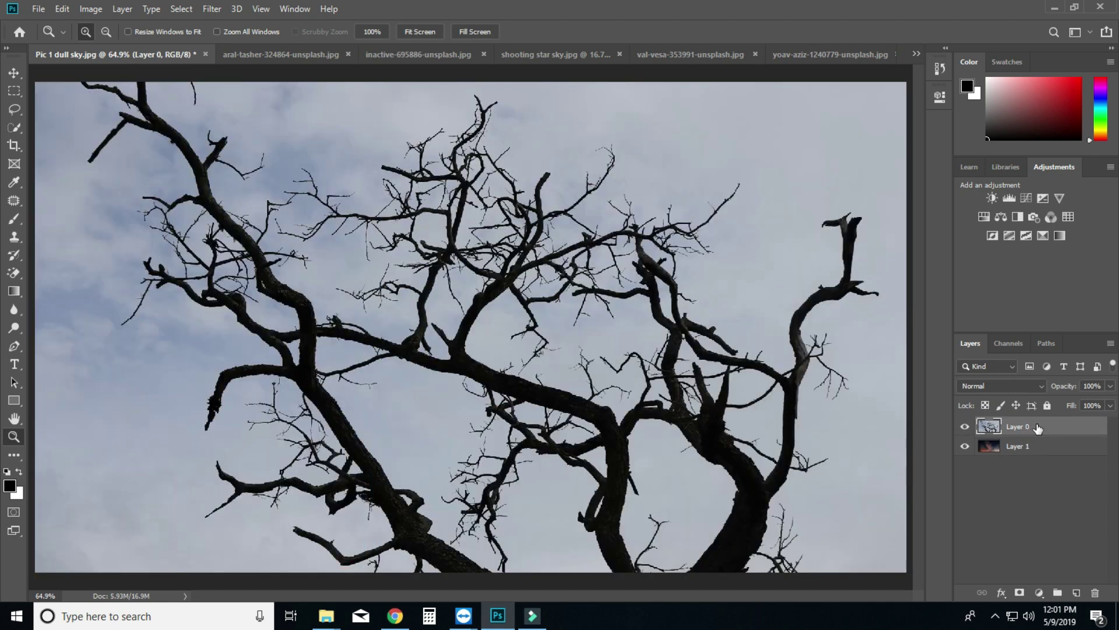
- Set Layer 0's Blend If to Blue with This Layer's white slider split at 13/135
double_click(1088, 430)
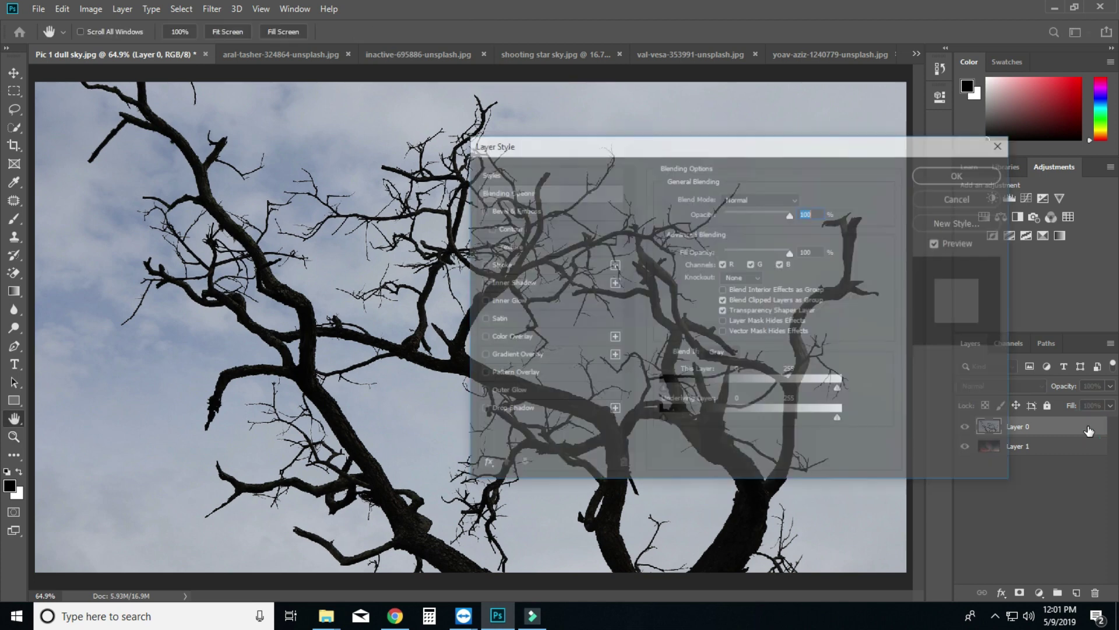
drag(715, 151, 867, 21)
click(875, 223)
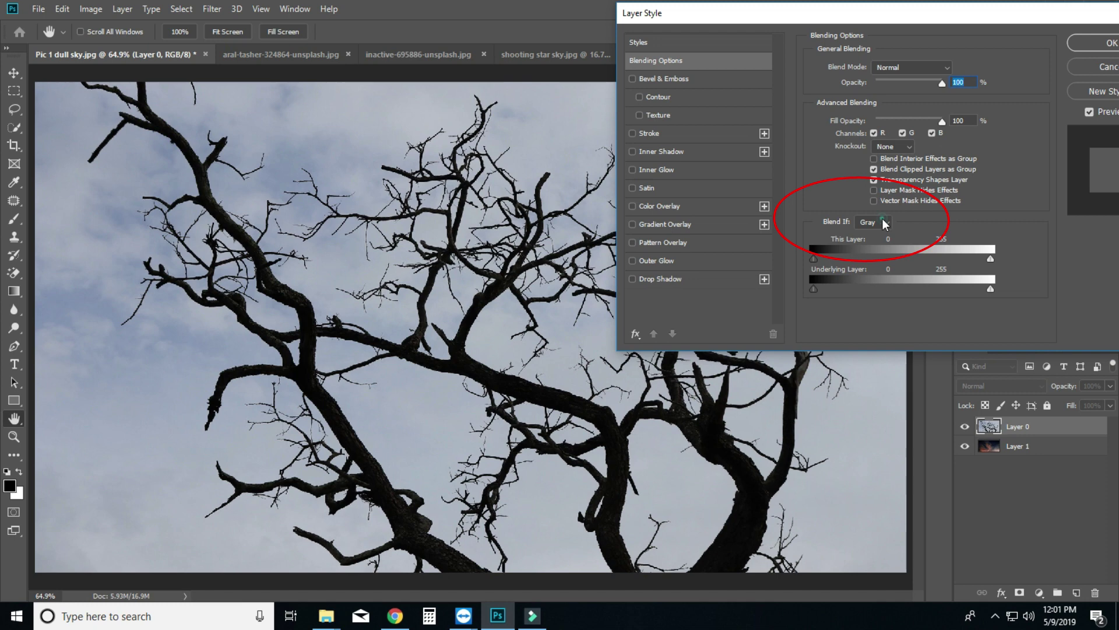
click(870, 266)
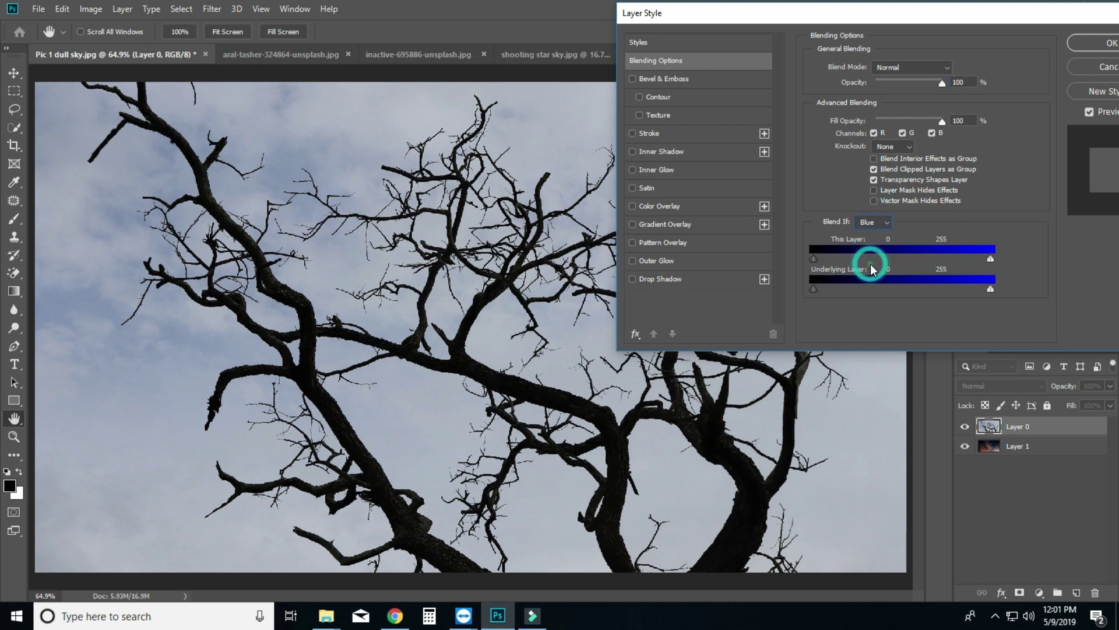
drag(991, 258, 879, 257)
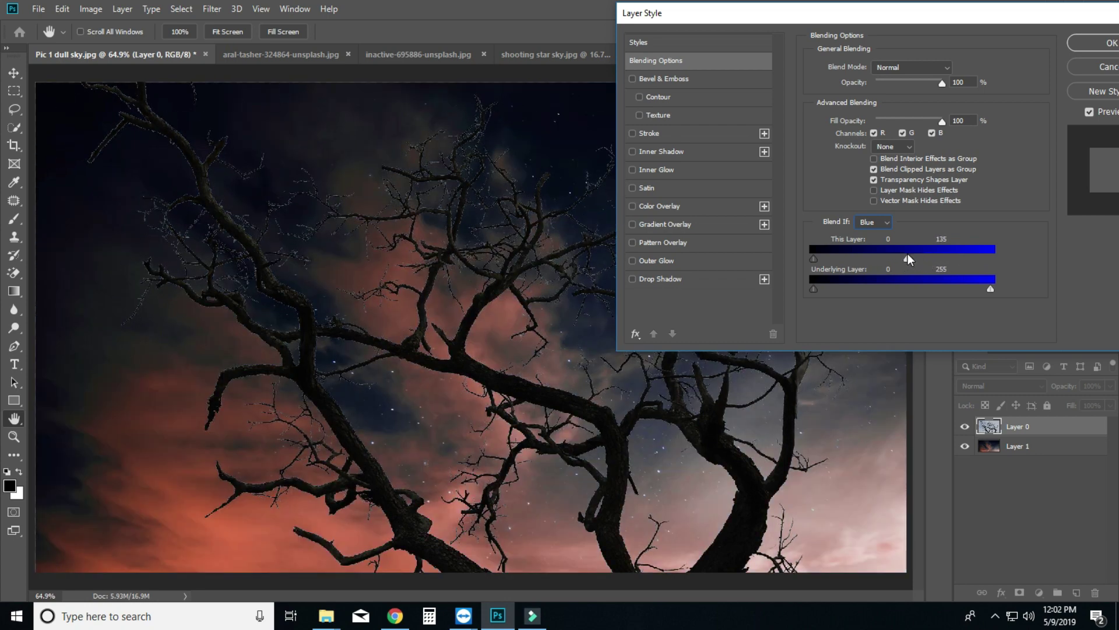
key(alt)
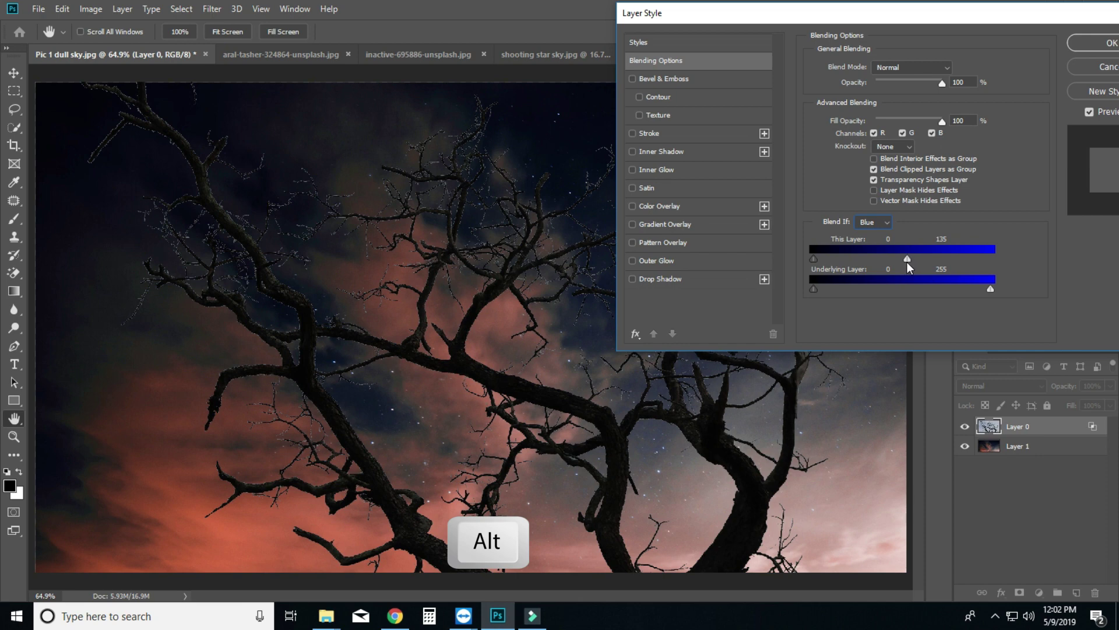
drag(904, 260, 823, 258)
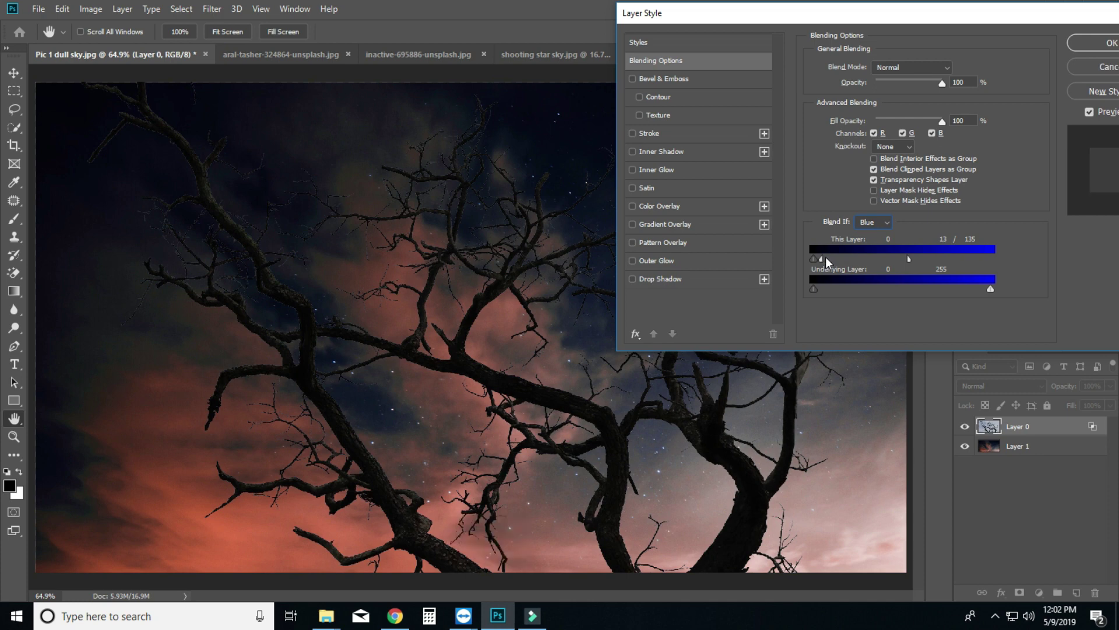
click(1094, 43)
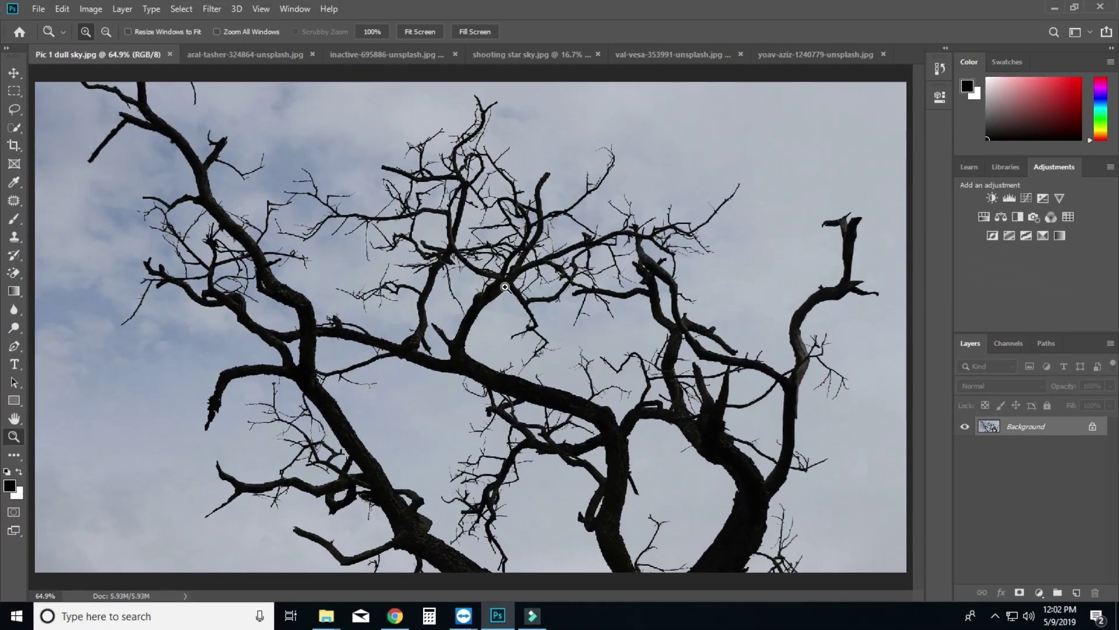
- Unlock the tree Background as Layer 0 and bring the lightning photo into the document
double_click(1075, 432)
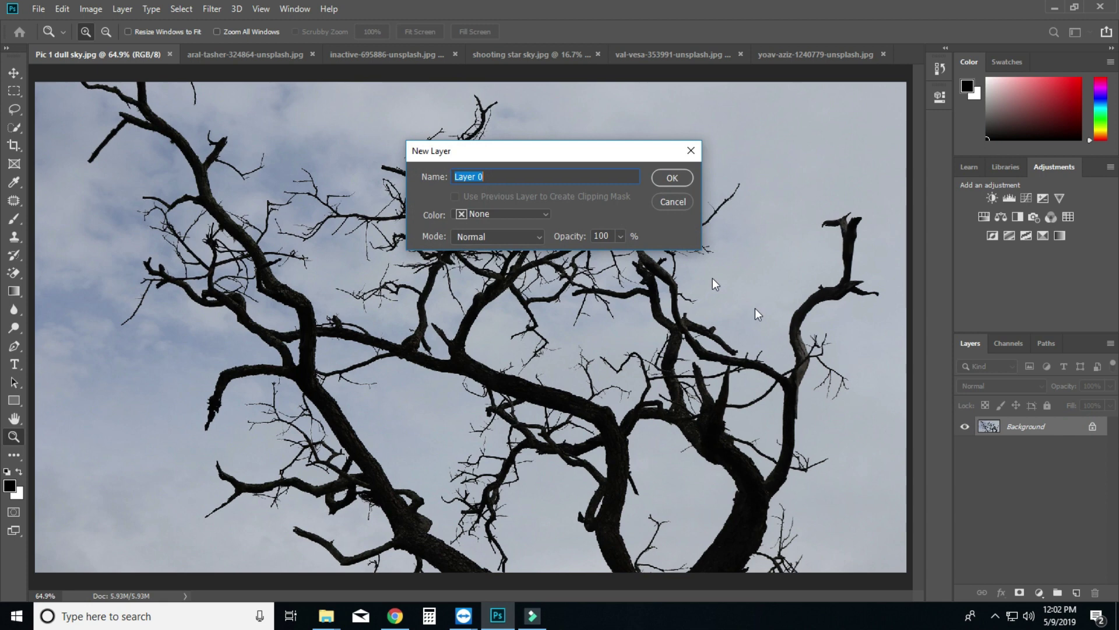
click(672, 179)
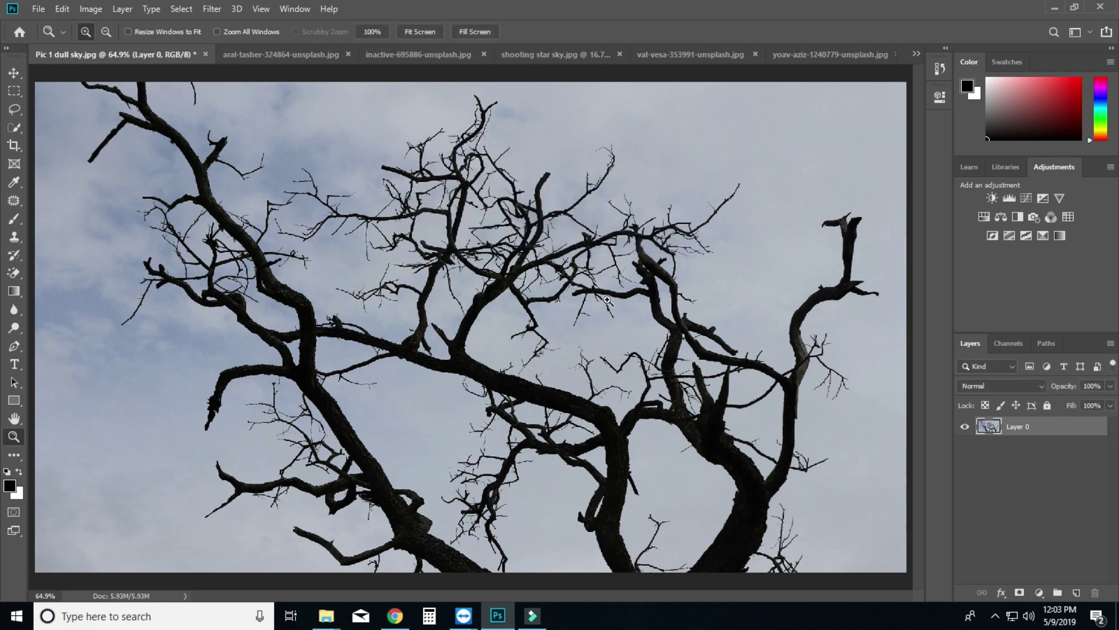
click(411, 58)
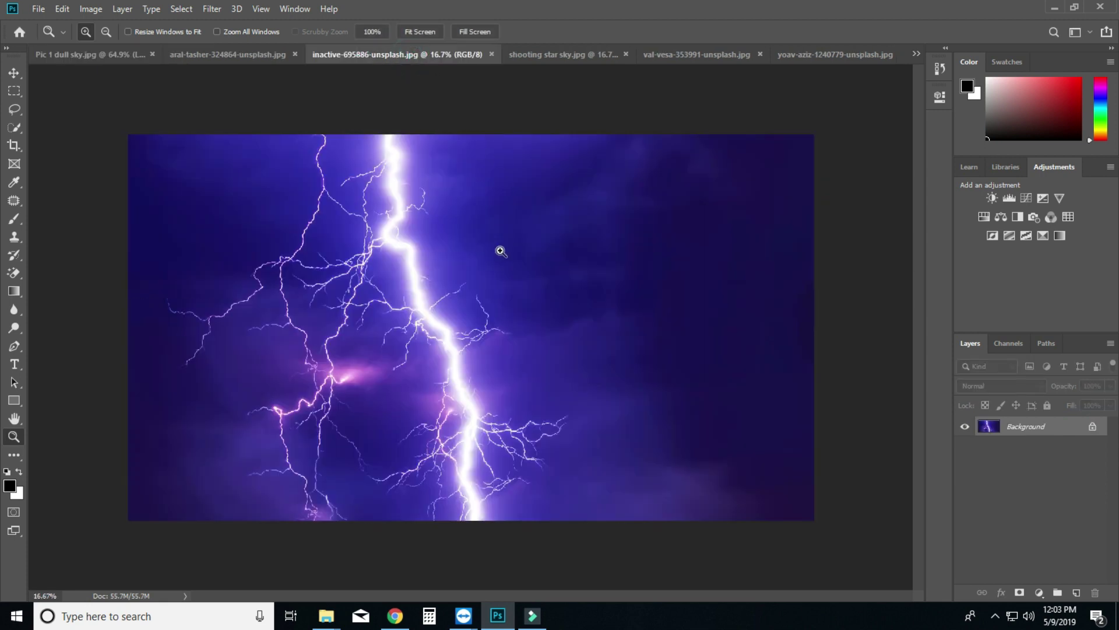
click(14, 72)
mouse_move(286, 223)
mouse_down()
mouse_move(140, 55)
mouse_move(128, 93)
mouse_move(279, 220)
mouse_up()
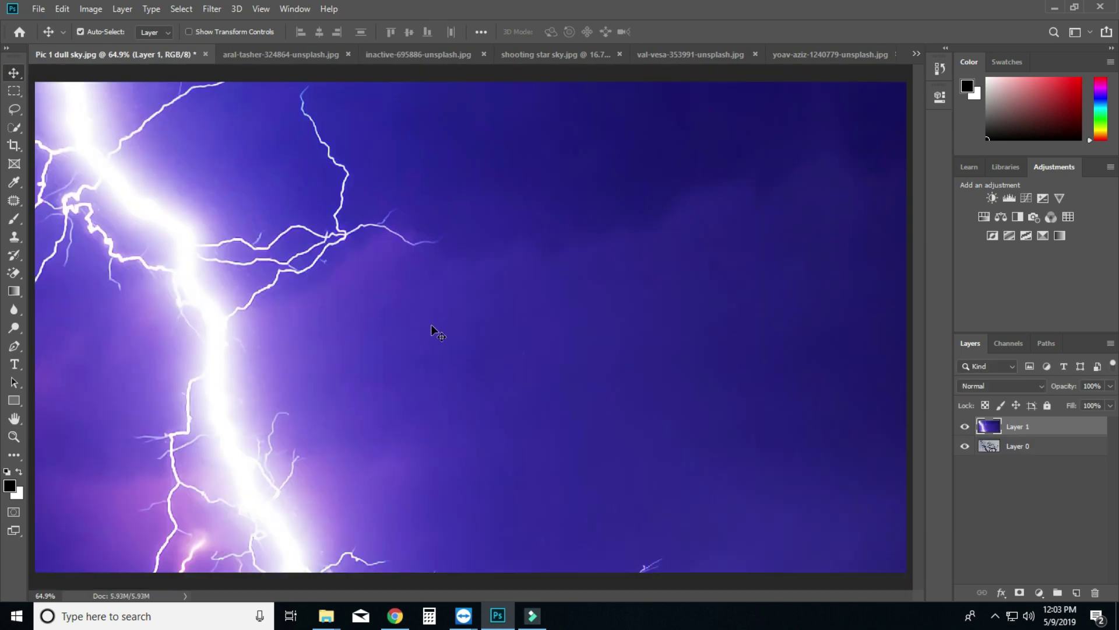
- Scale the purple lightning layer to cover the canvas and fit the image on screen
key(ctrl+t)
key(ctrl+minus)
key(ctrl+minus)
key(ctrl+minus)
key(ctrl+minus)
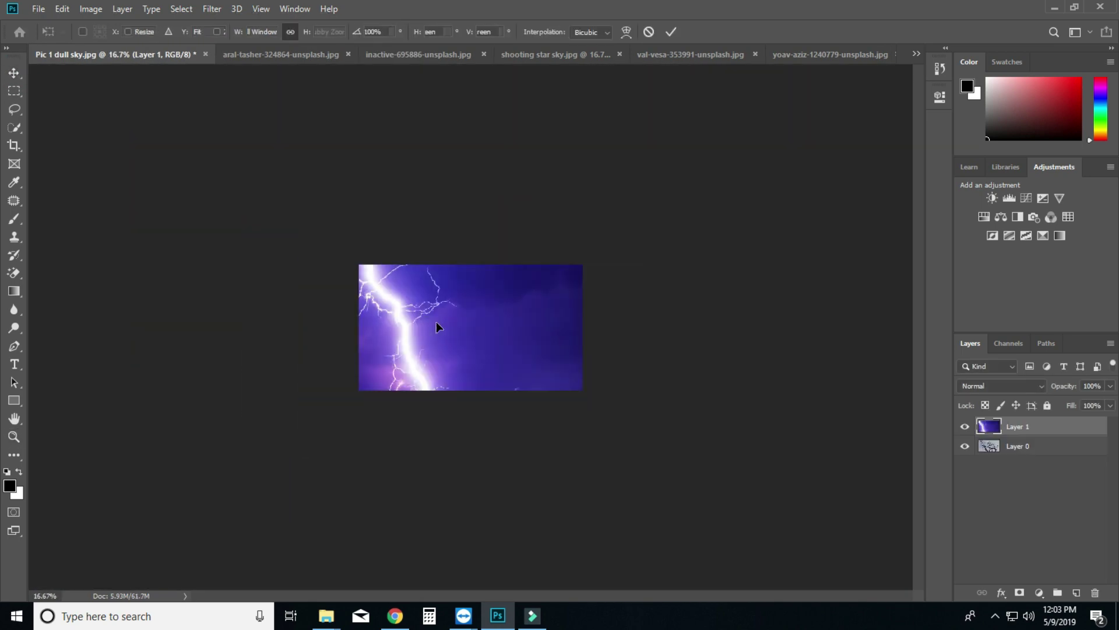
drag(764, 107, 254, 400)
drag(225, 457, 591, 402)
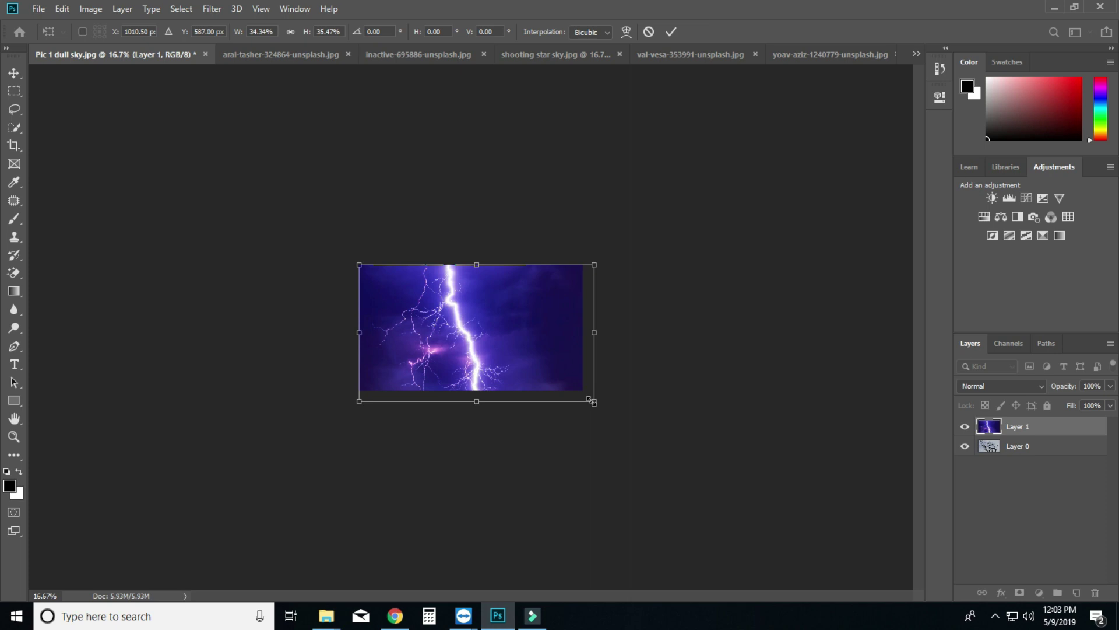
key(z)
key(ctrl+0)
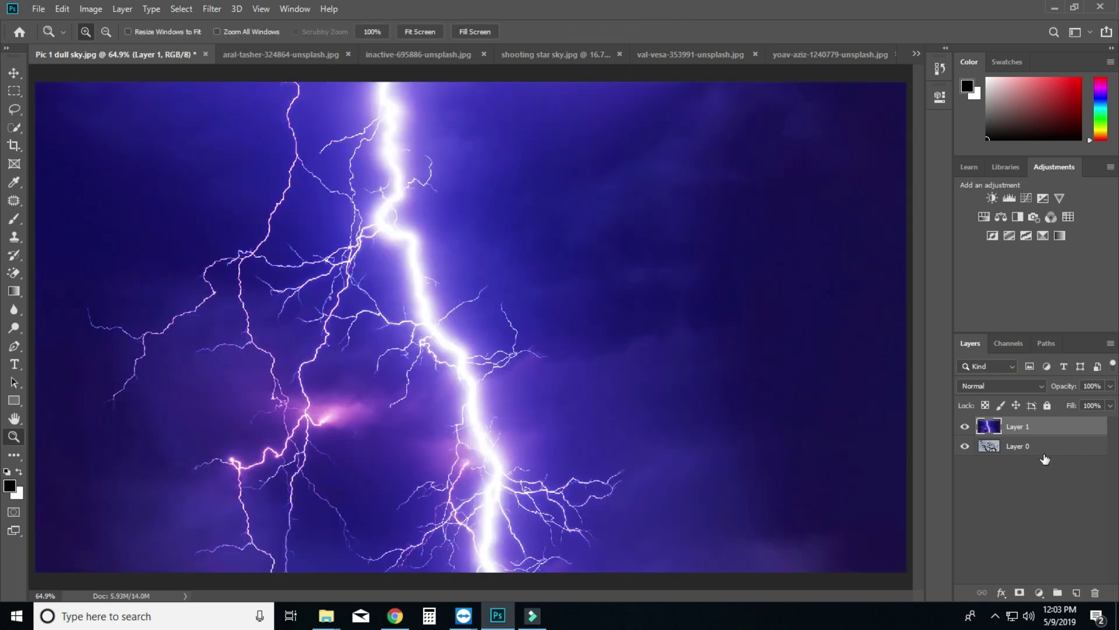
double_click(1017, 426)
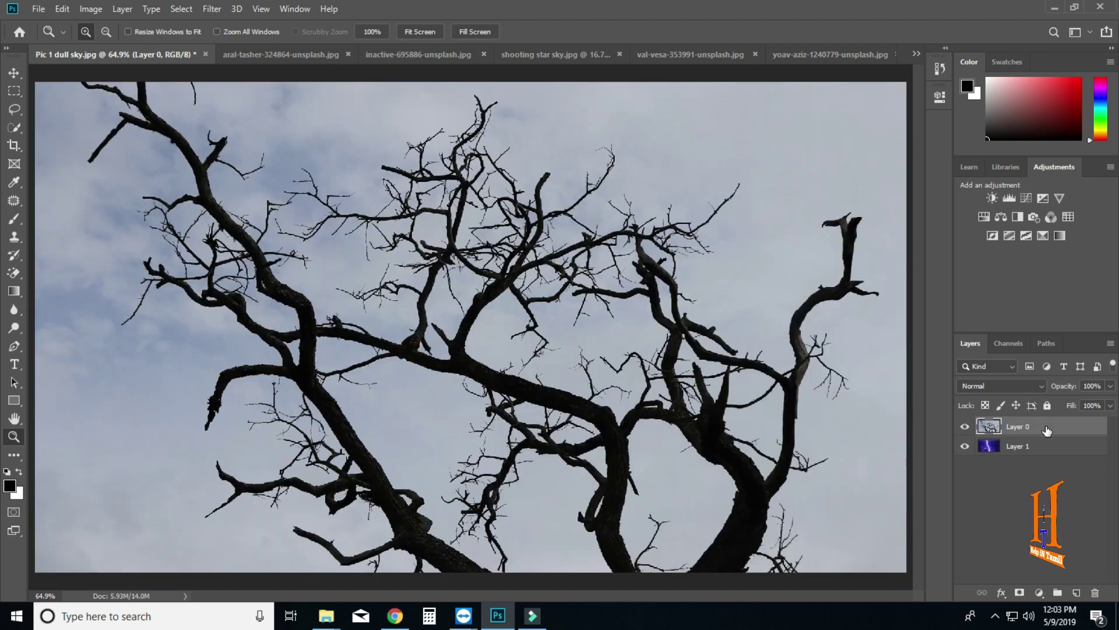
- Blend Layer 0 on Blue with This Layer's white slider split at 66/101
double_click(1070, 429)
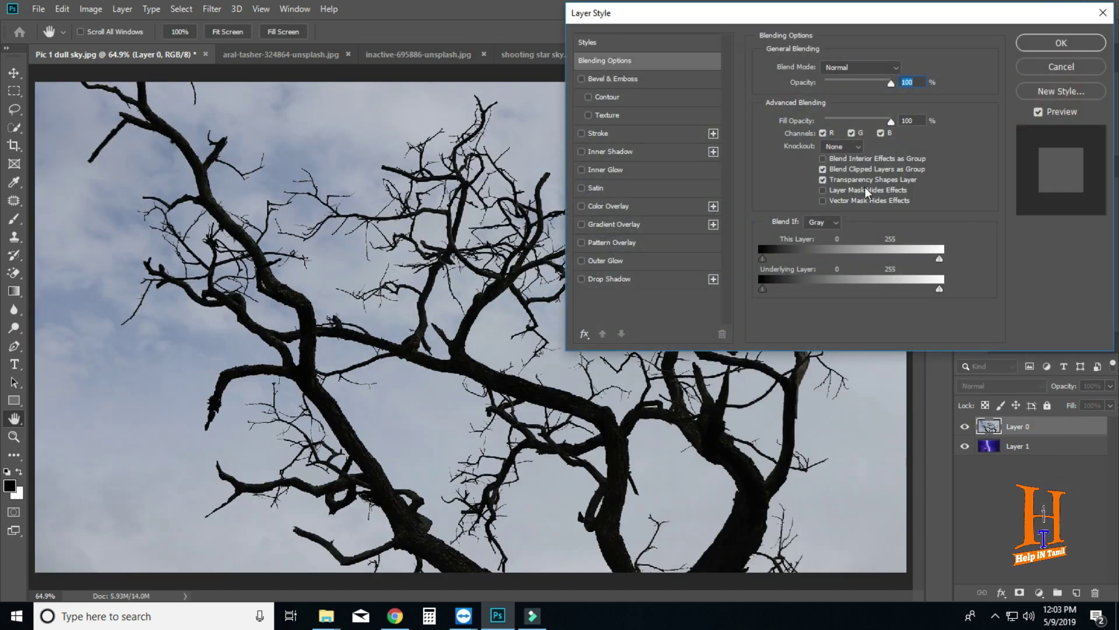
click(831, 222)
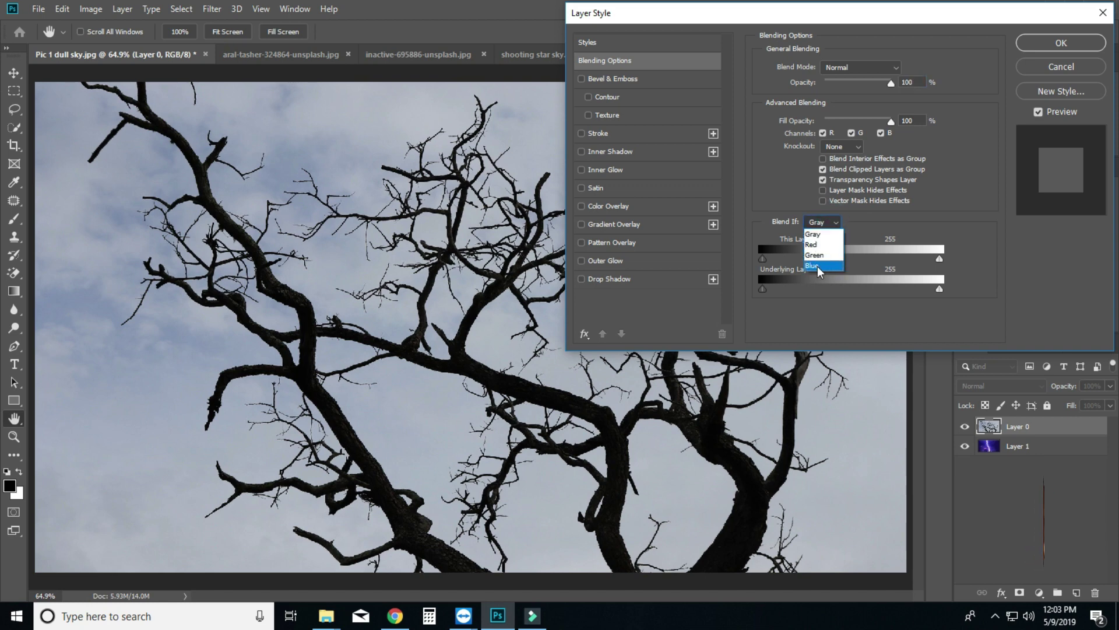
click(832, 264)
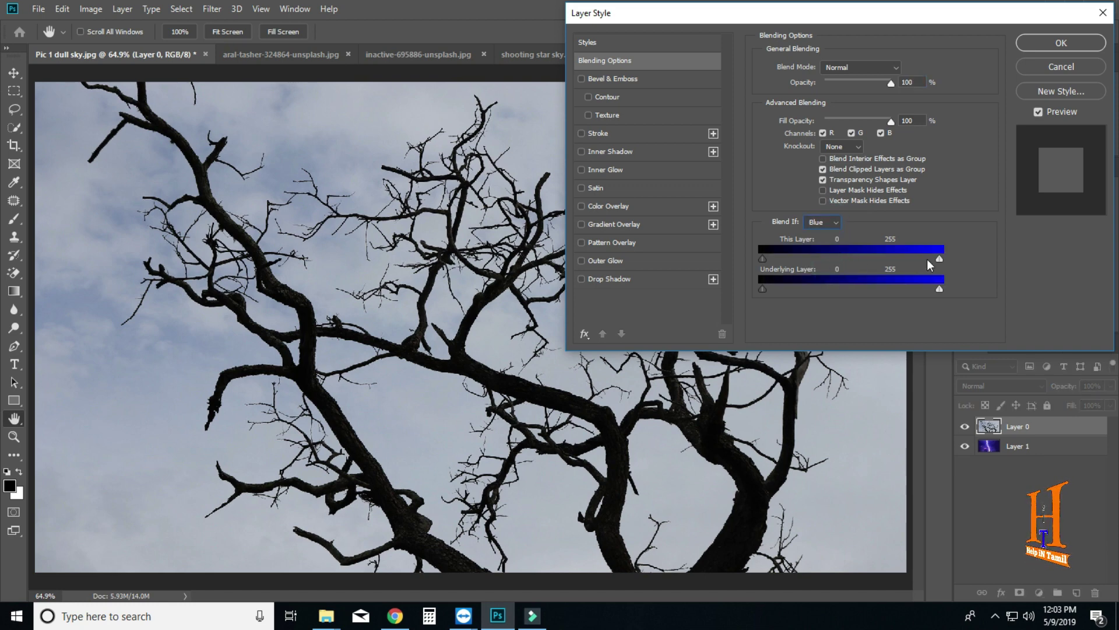
drag(940, 260, 832, 260)
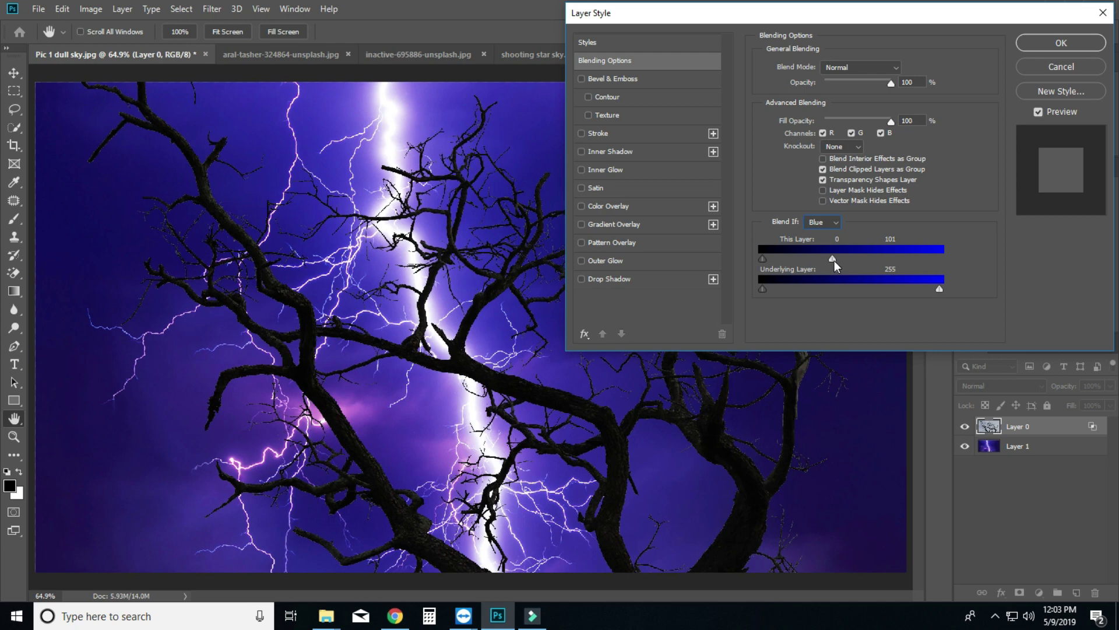
drag(832, 258, 803, 261)
click(1047, 49)
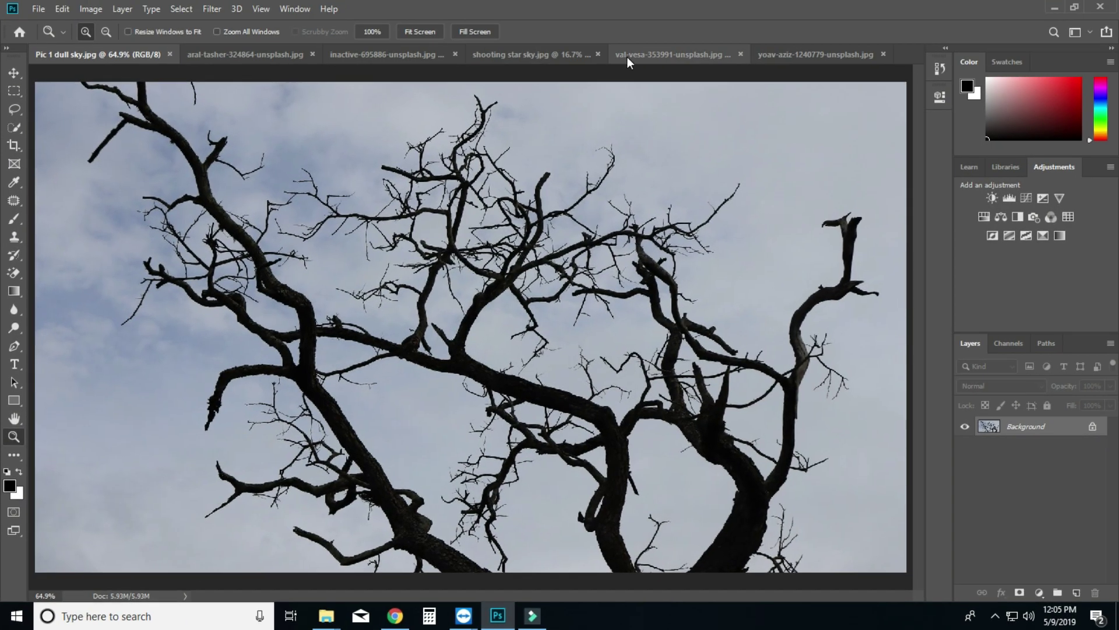
- Drag the shooting star sky image into Pic 1 dull sky as a new layer and zoom out
click(555, 52)
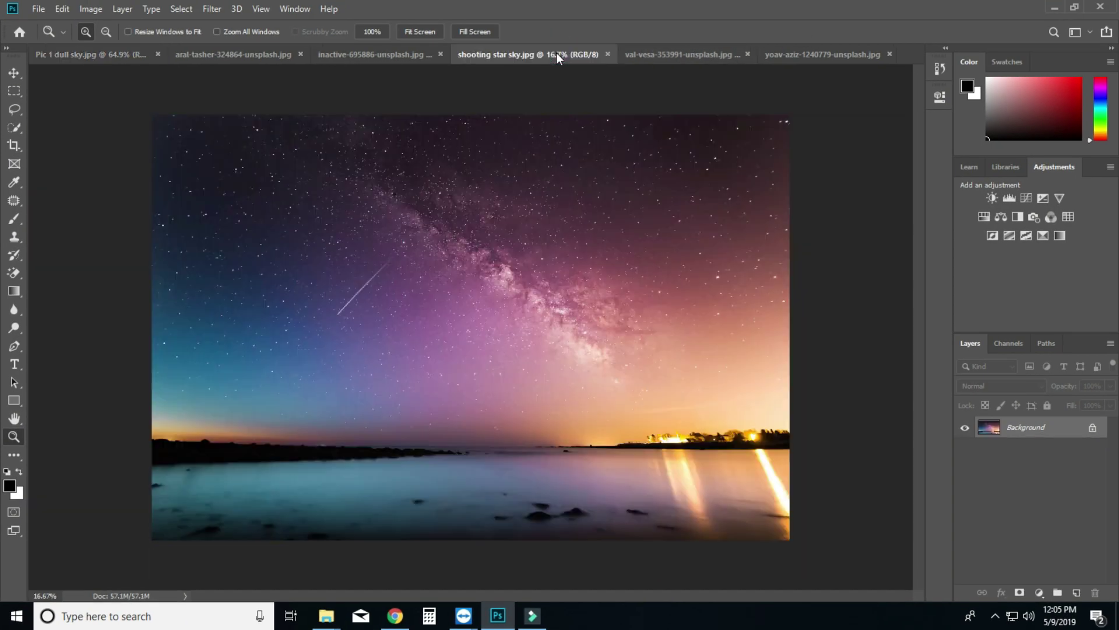
click(14, 73)
drag(245, 172, 273, 243)
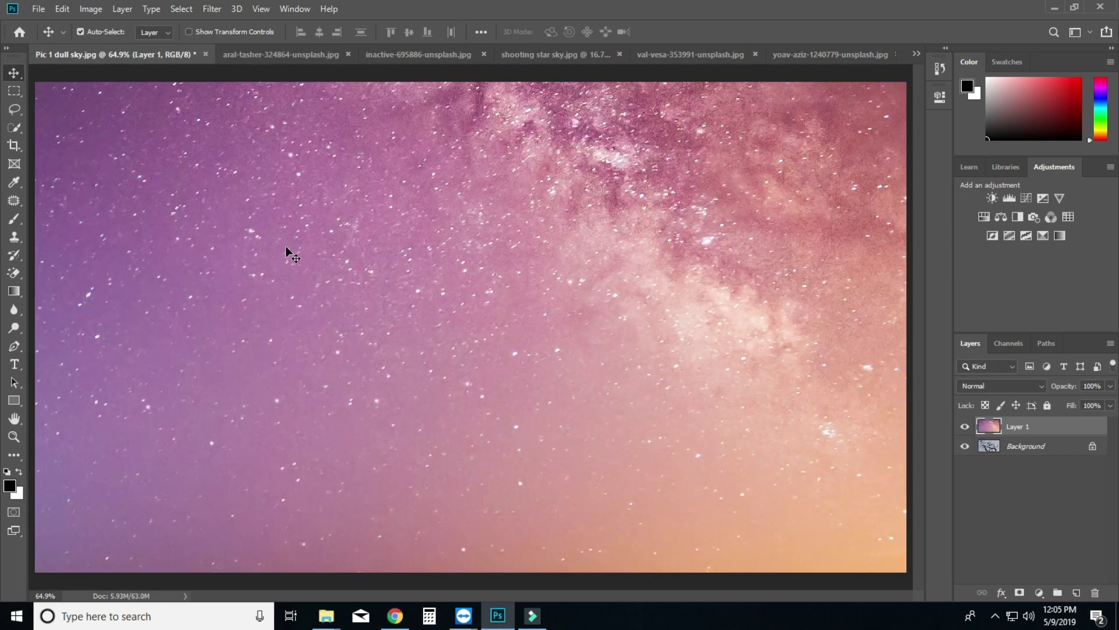
key(z)
alt+click(321, 285)
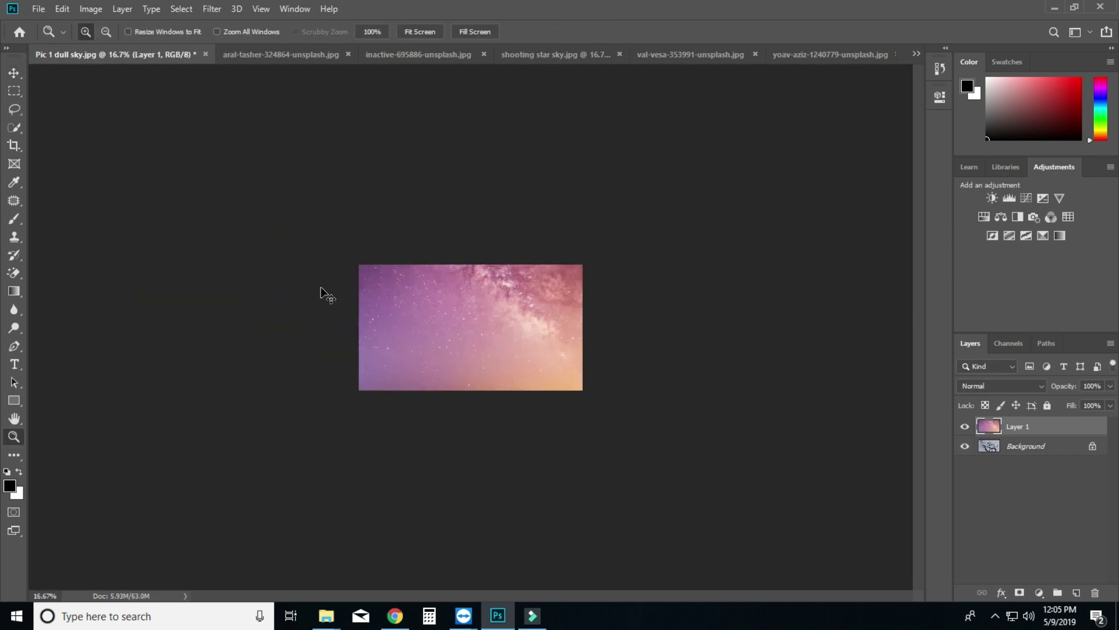
- Scale the starry sky to fill the canvas, fit the view, and begin unlocking the Background
key(ctrl+t)
drag(100, 88, 348, 355)
drag(451, 444, 440, 334)
drag(730, 420, 615, 434)
key(Return)
key(z)
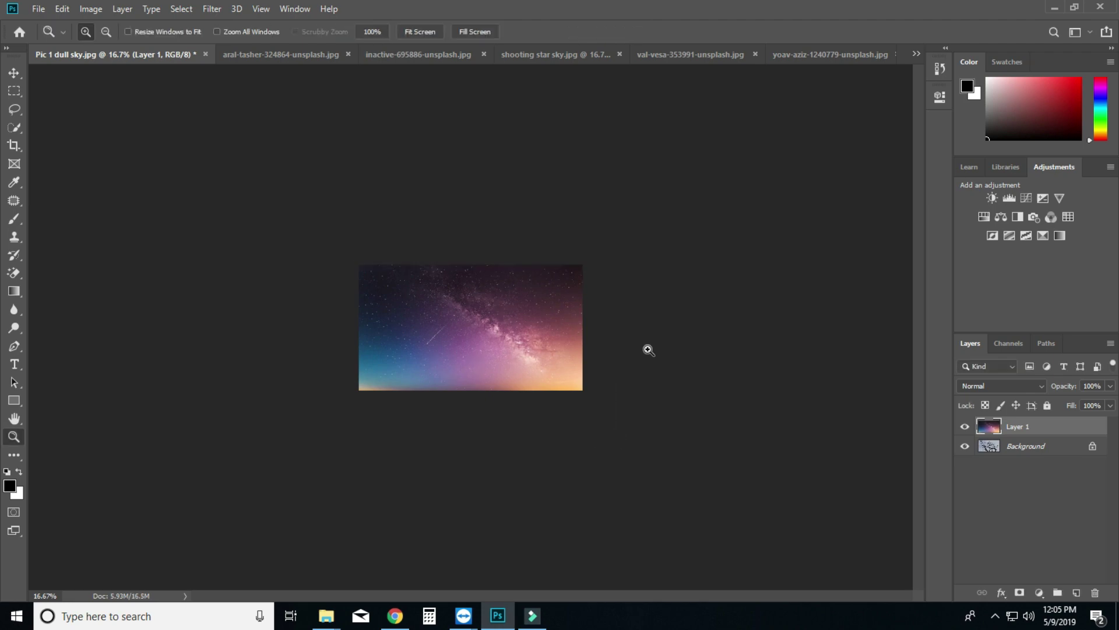
key(ctrl+0)
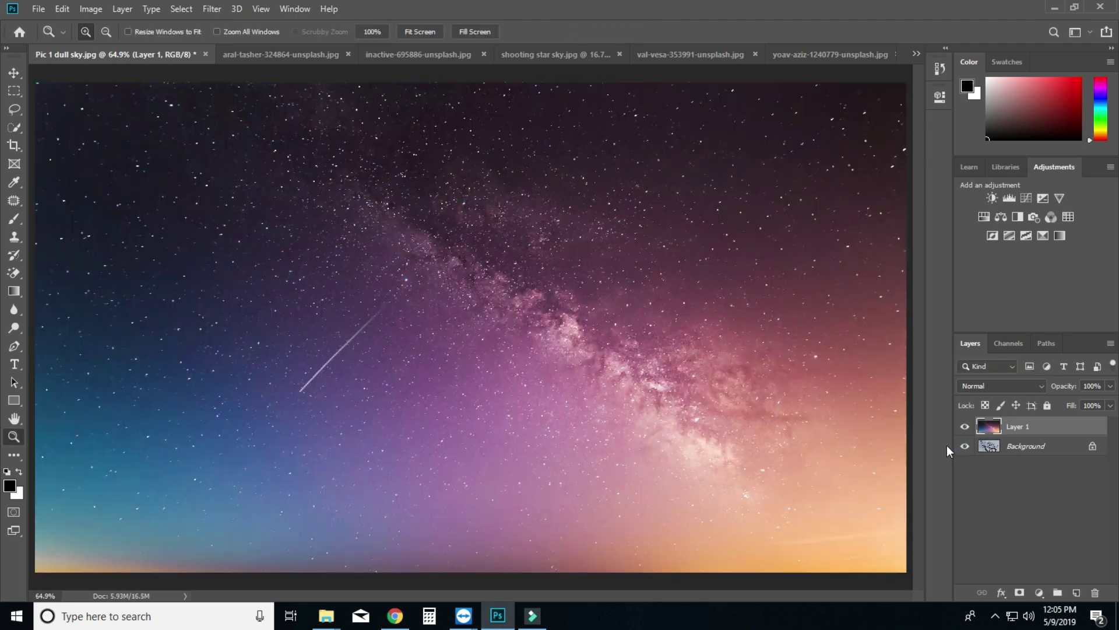
double_click(1070, 452)
- Make Layer 0, stack it above the starry sky, and blend on Blue split at 68/114
click(669, 180)
drag(1047, 449, 1049, 434)
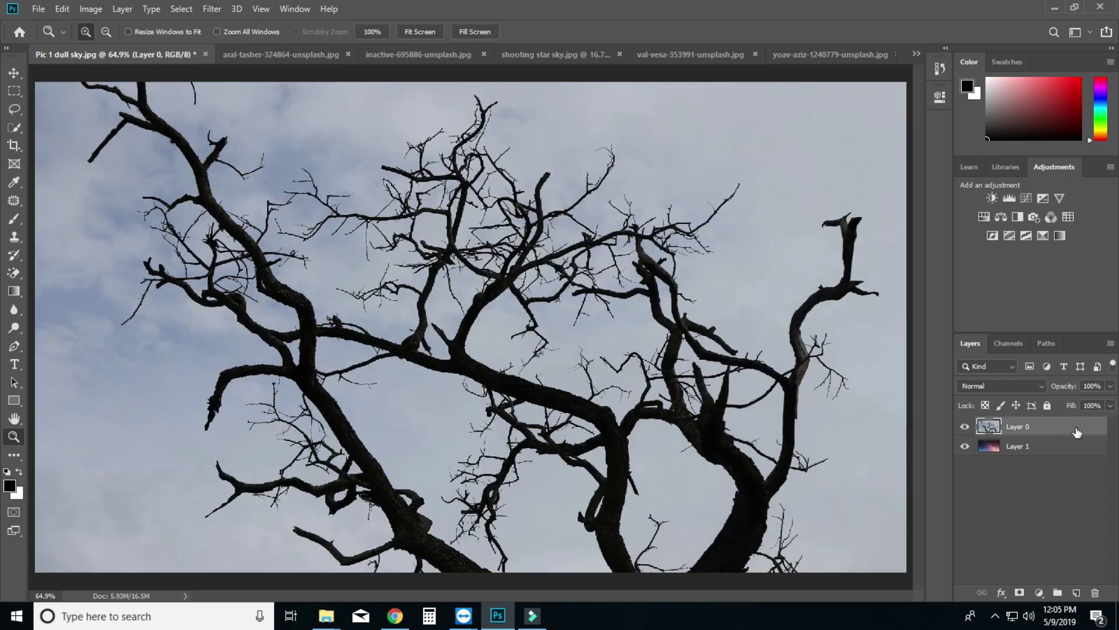
double_click(1077, 430)
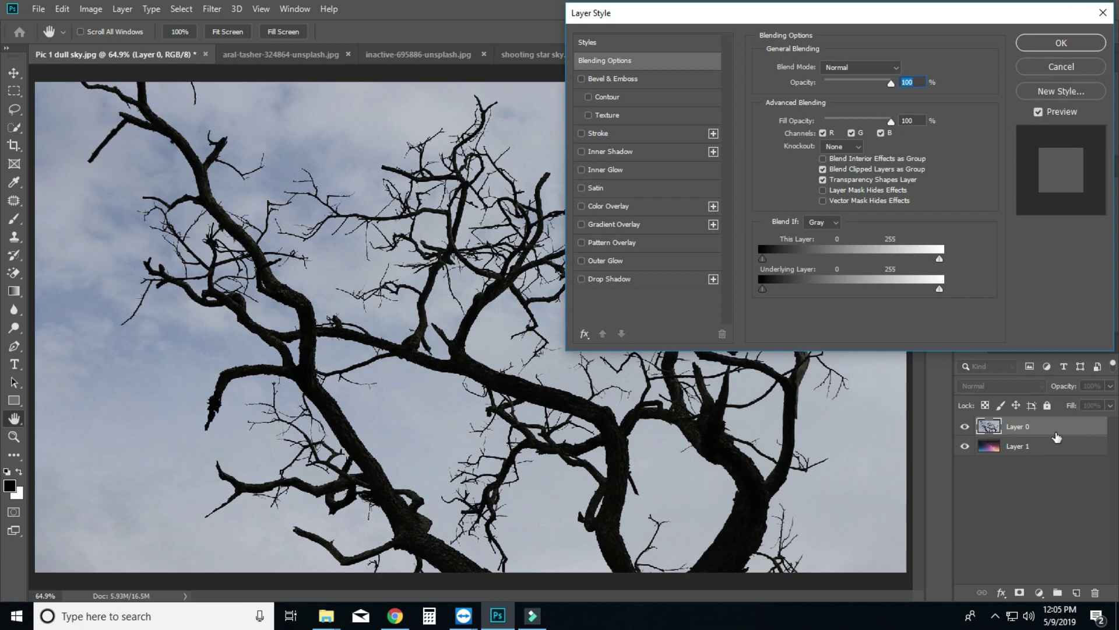
click(834, 223)
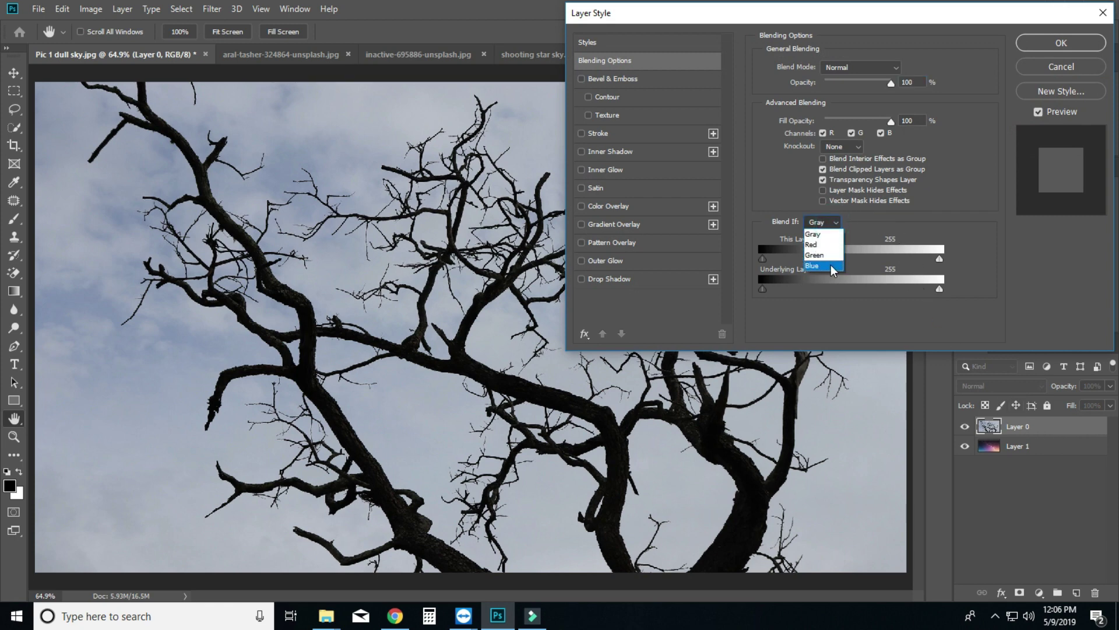
click(831, 264)
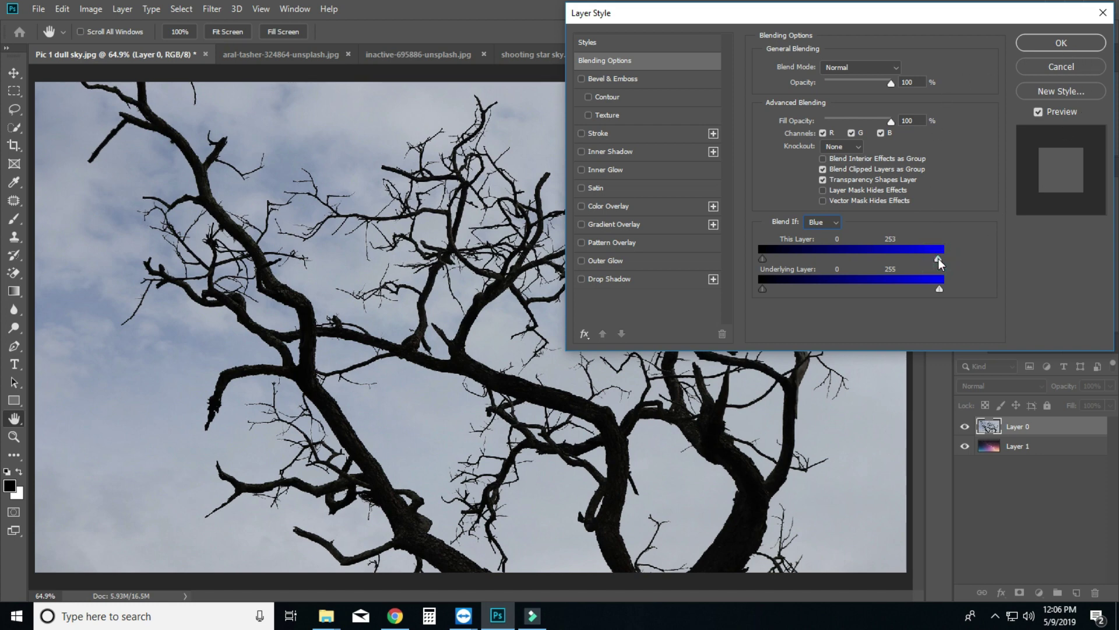
drag(919, 257, 831, 261)
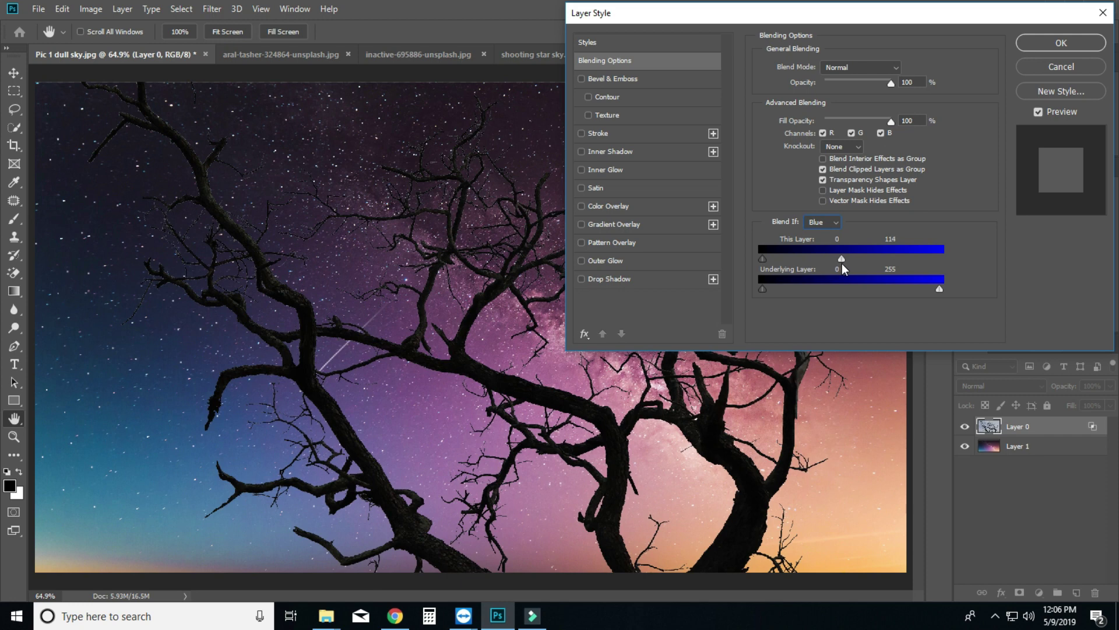
drag(842, 264, 840, 262)
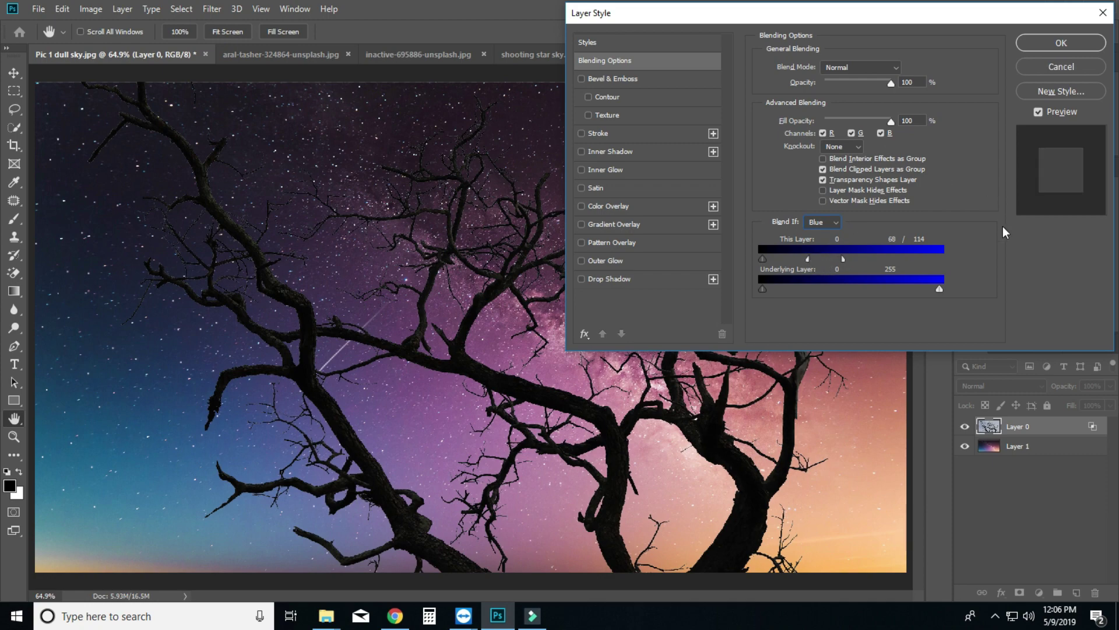
click(1058, 43)
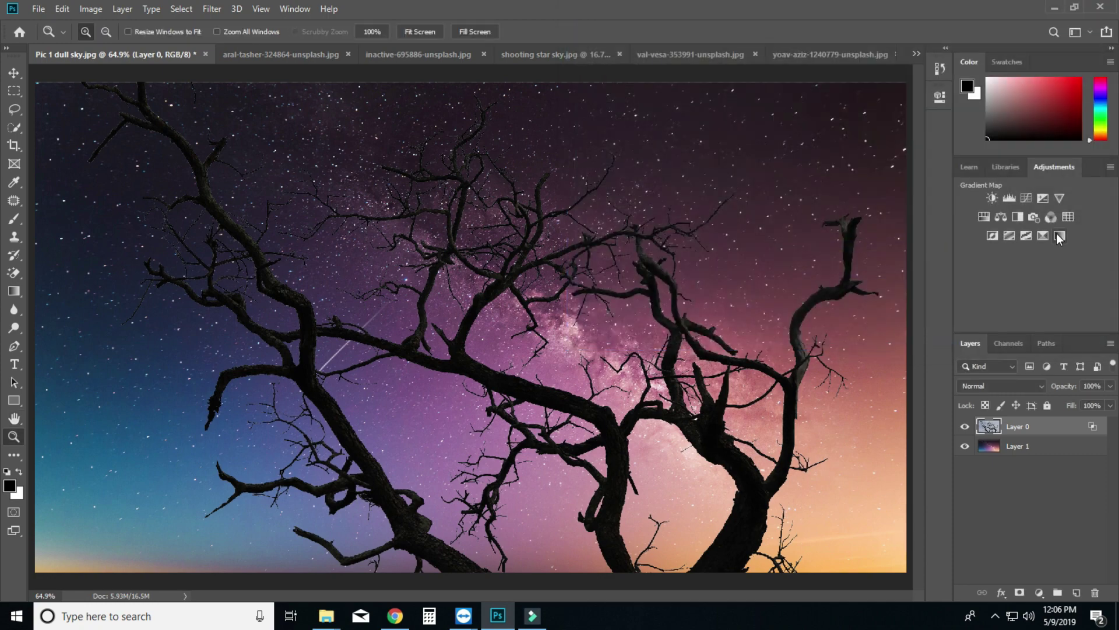
- Nudge the tree layer left, reposition the Milky Way Layer 1, and start free-transforming it
key(v)
drag(731, 411, 716, 411)
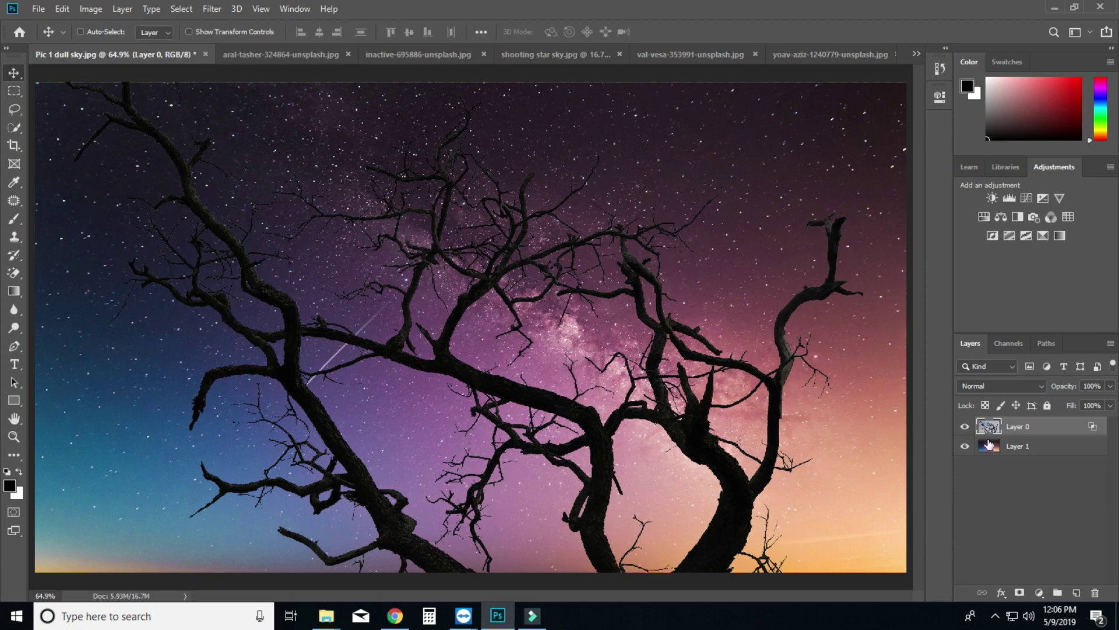
click(1026, 448)
click(1028, 427)
click(1032, 446)
drag(128, 443, 96, 431)
drag(141, 447, 113, 426)
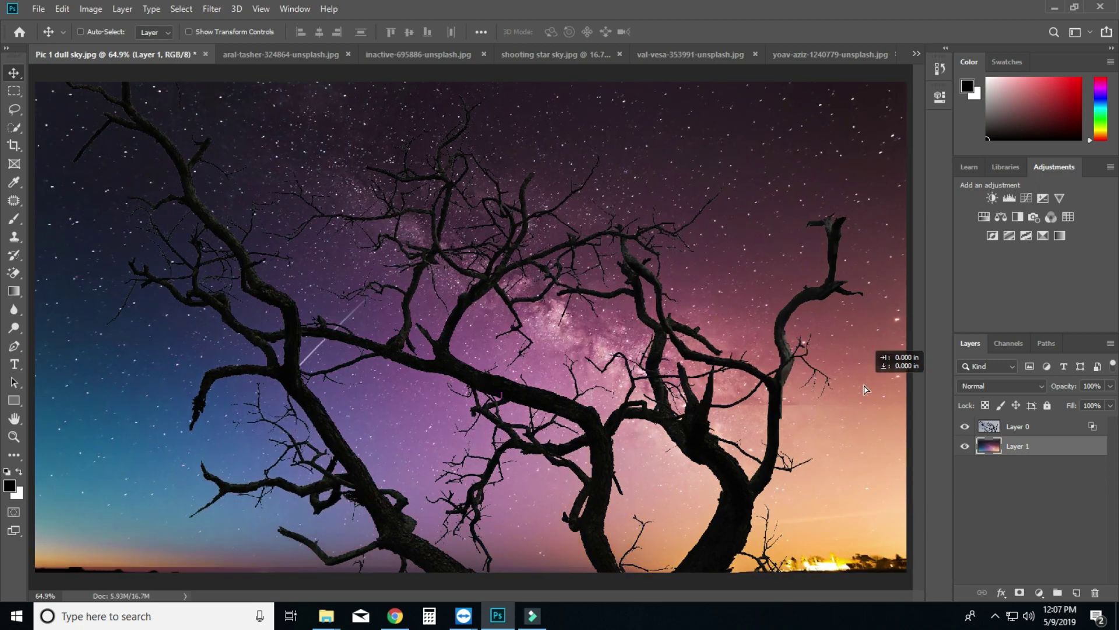
key(ctrl+t)
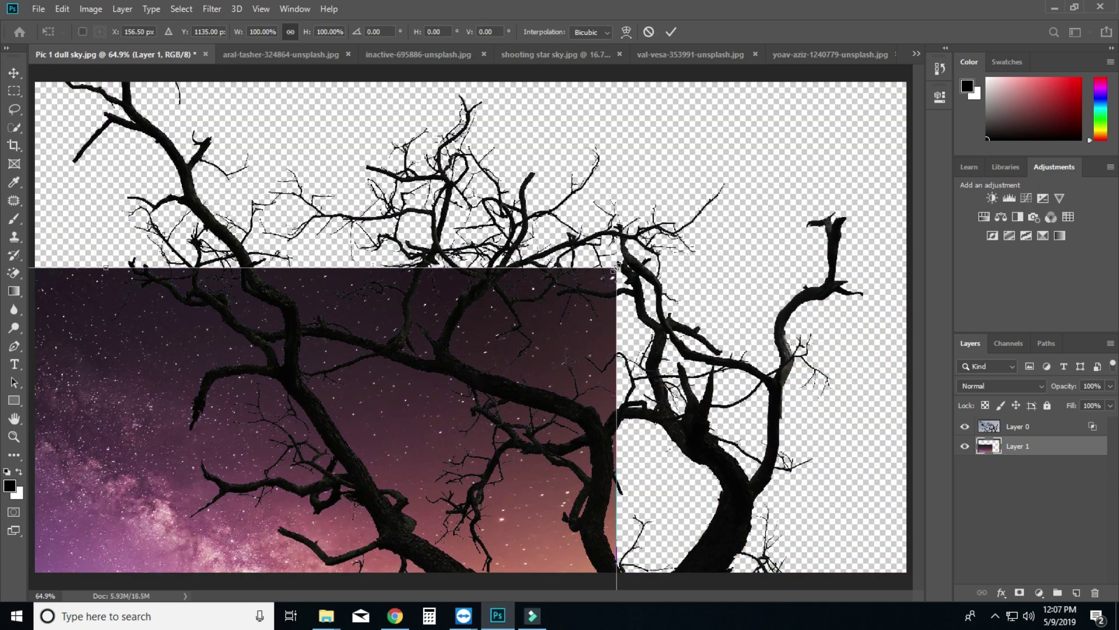